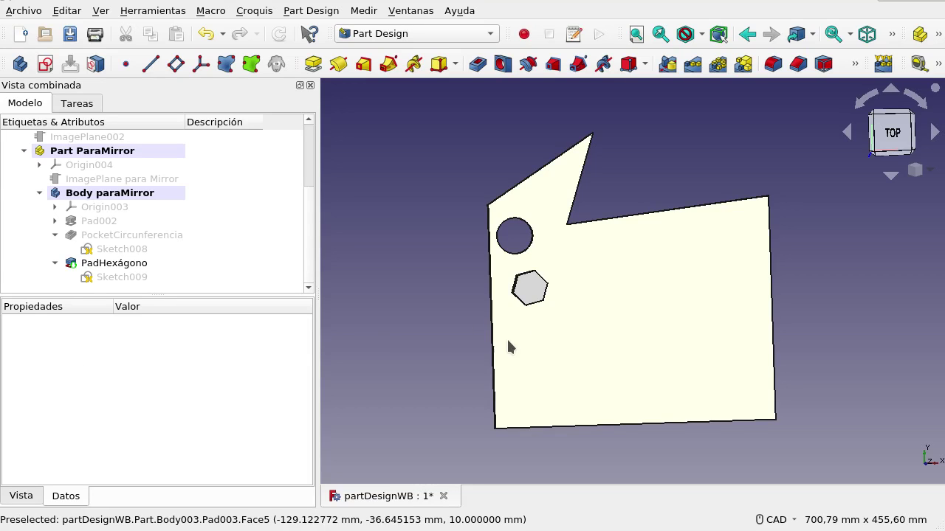
Step: Orbit the plate to inspect its thickness and hexagon, then return to the top view
middle_drag(516, 356, 515, 292)
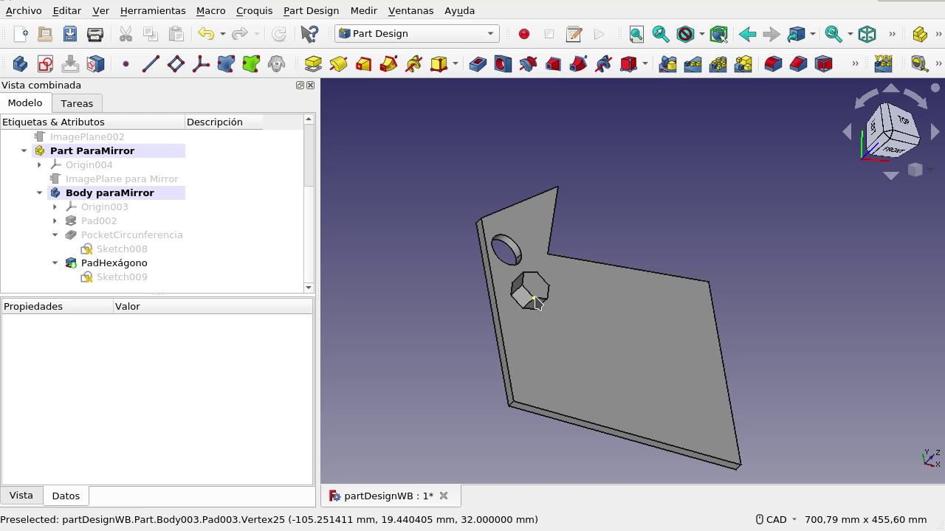
mouse_move(591, 258)
middle_down()
mouse_move(503, 300)
mouse_move(498, 291)
middle_up()
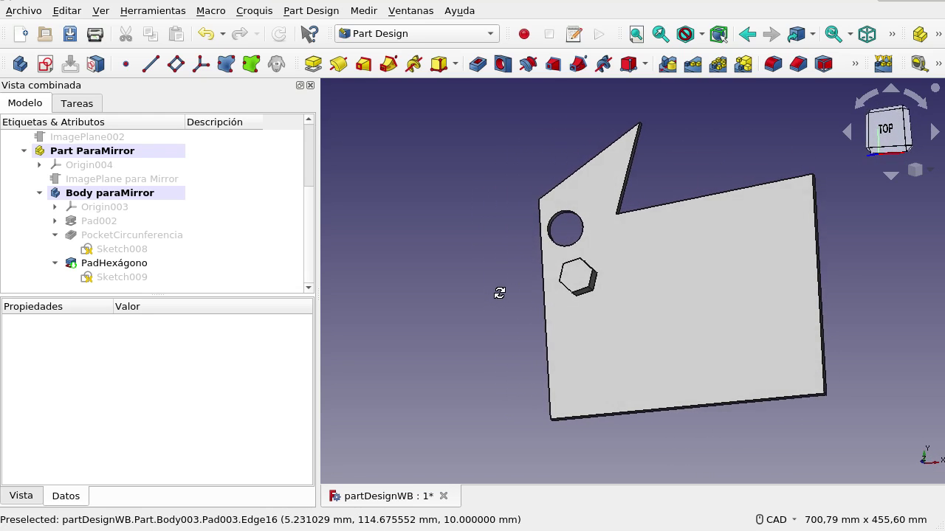
middle_drag(707, 308, 707, 308)
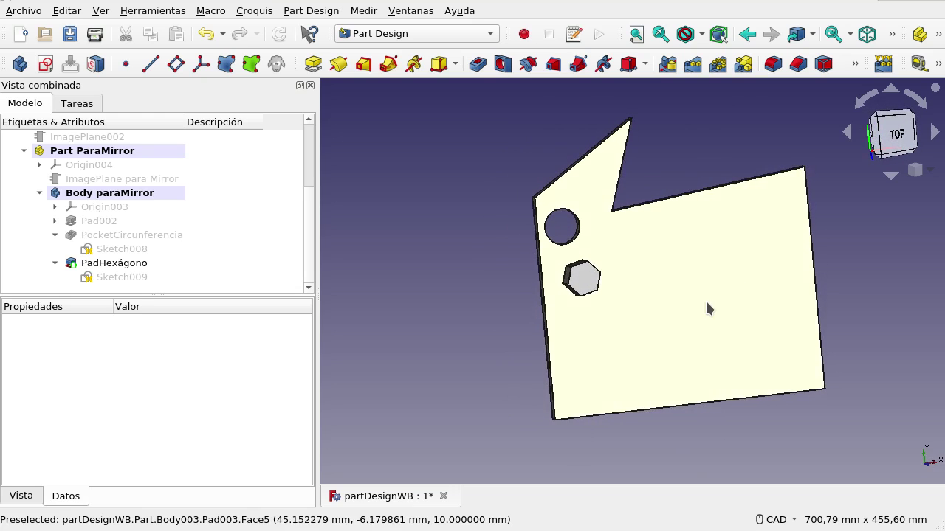
click(891, 35)
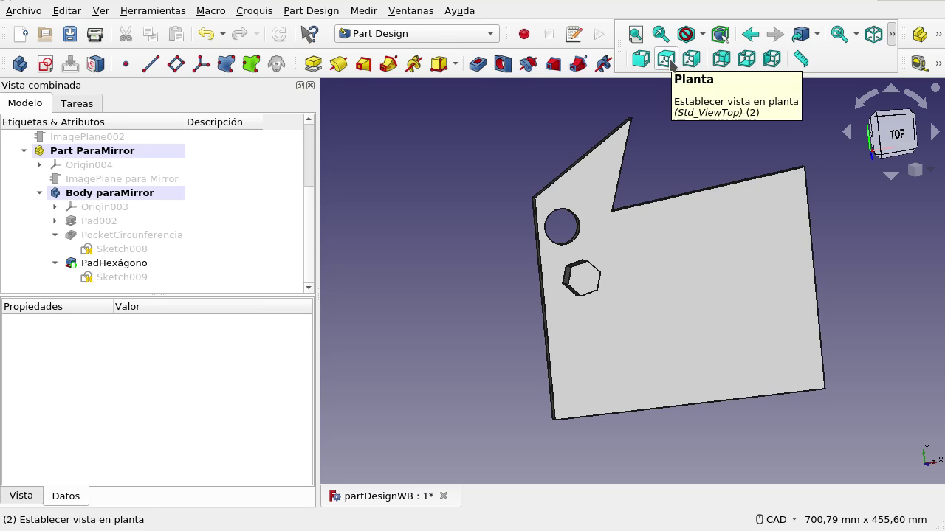
click(668, 61)
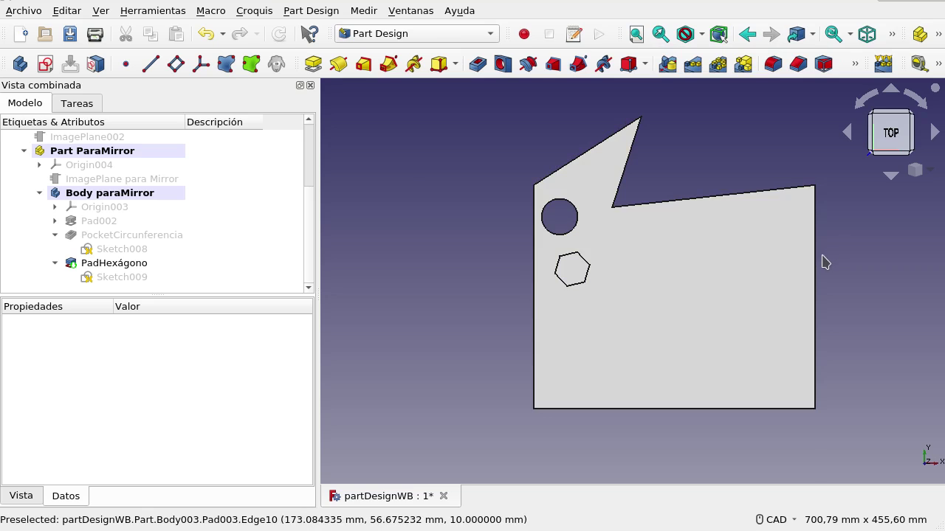
scroll(818, 257, up, 2)
scroll(818, 257, down, 2)
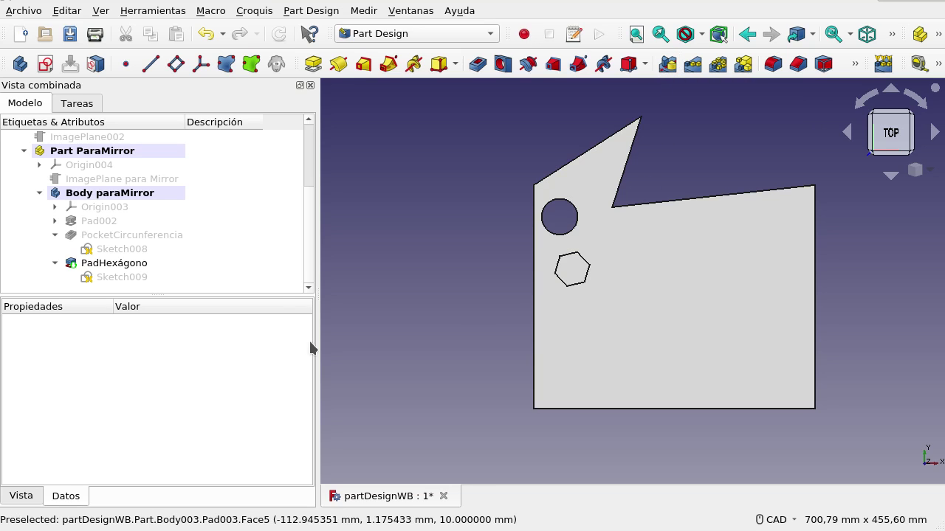
Step: Collapse PadHexágono and PocketCircunferencia in the Model tree and select PocketCircunferencia
click(53, 263)
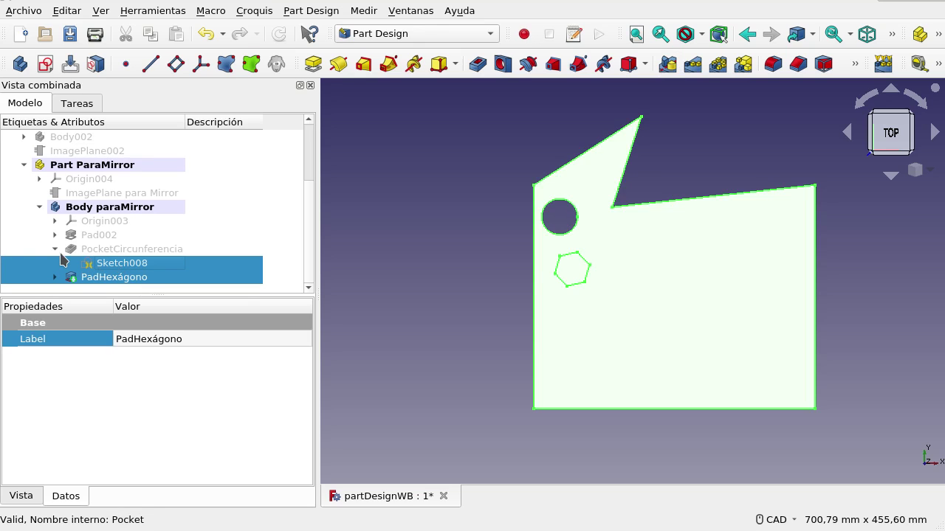
click(55, 250)
click(391, 320)
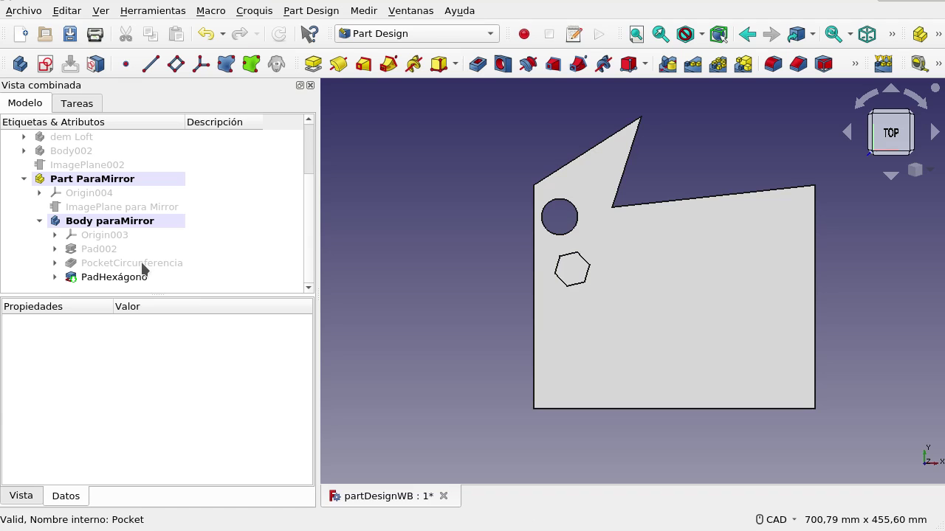
click(144, 266)
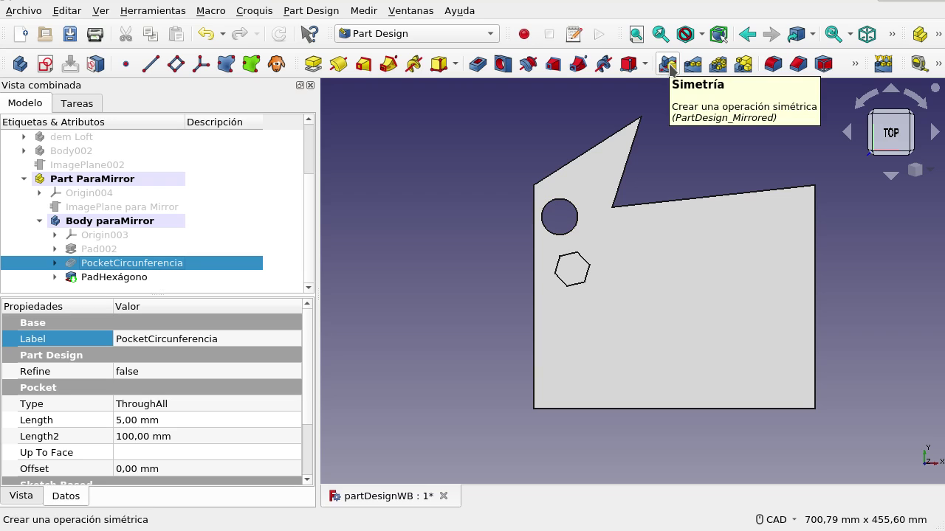
Step: Start a Simetría (PartDesign Mirrored) feature from the selected PocketCircunferencia
click(668, 65)
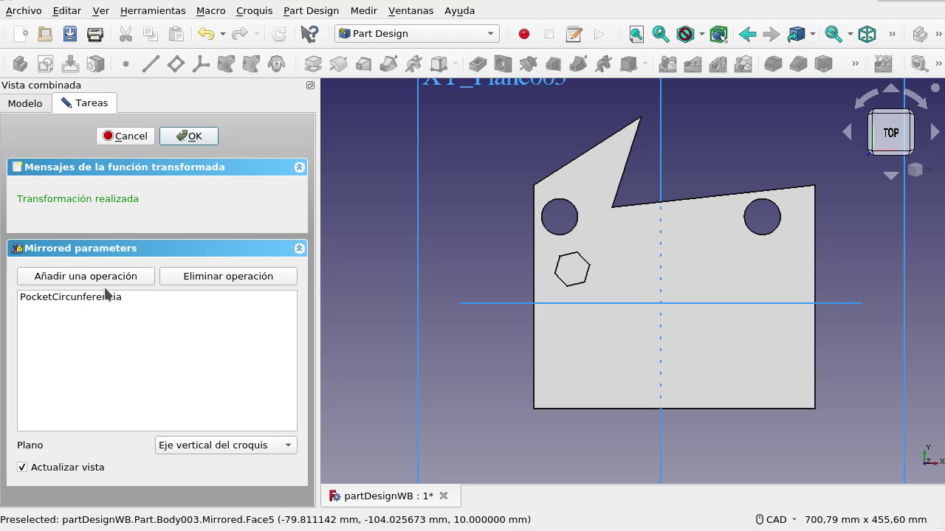
Step: Set the mirror plane to 'Eje horizontal del croquis', putting the copied hole bottom-left
click(269, 451)
click(251, 464)
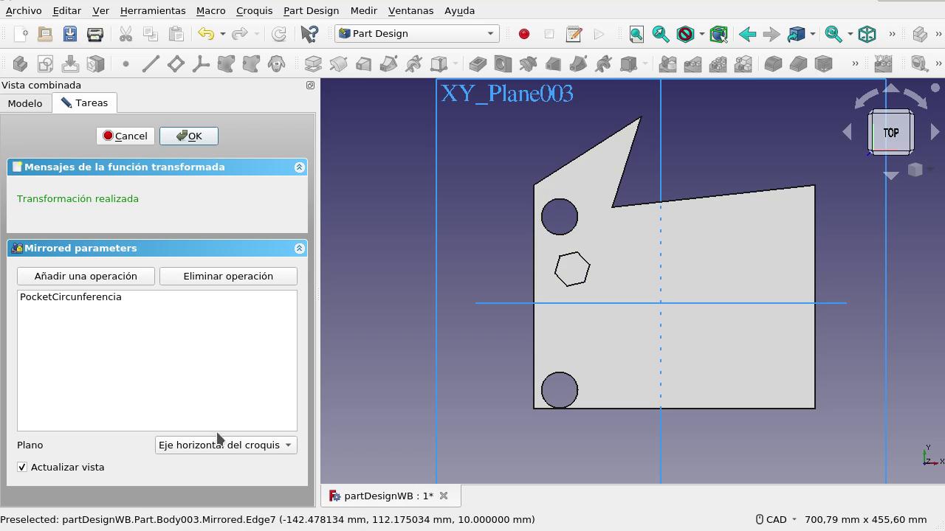
click(216, 444)
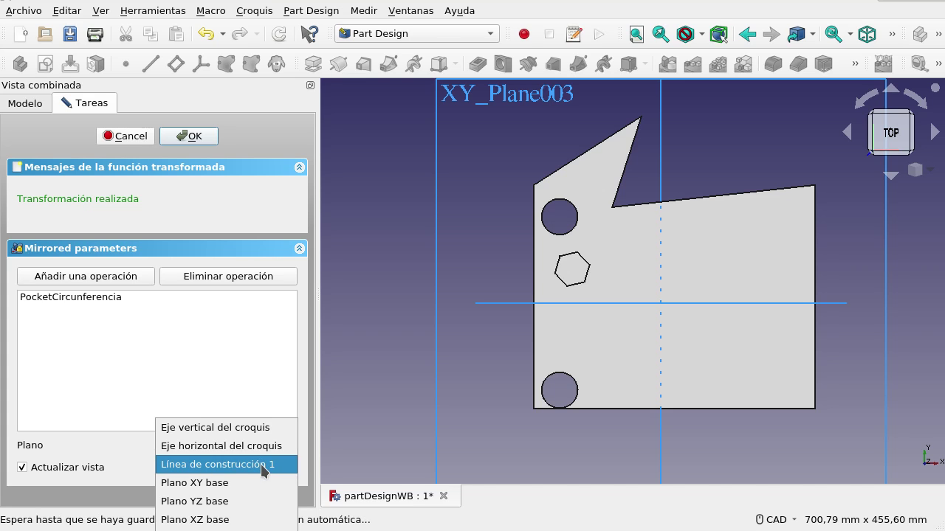
click(404, 347)
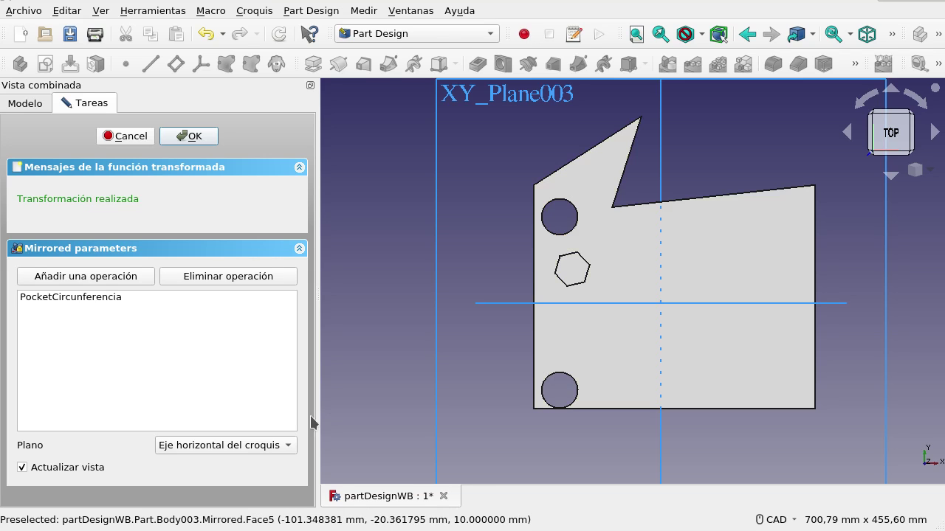
Step: Switch the mirror plane to 'Línea de construcción 1', placing the copy lower middle
click(250, 445)
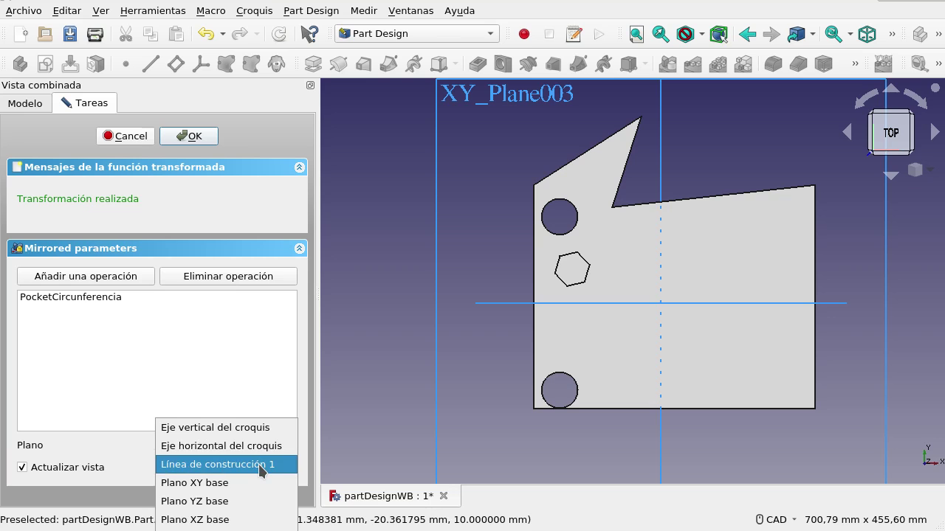
click(260, 464)
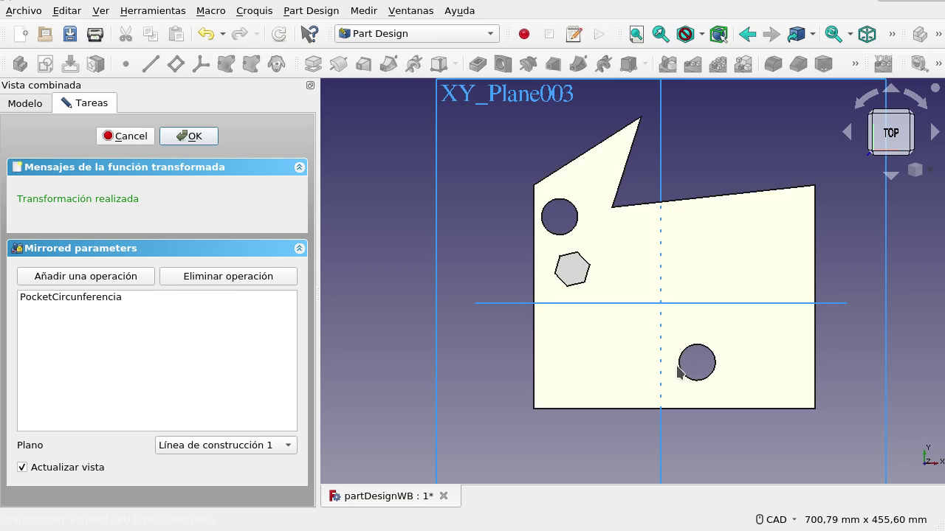
click(261, 447)
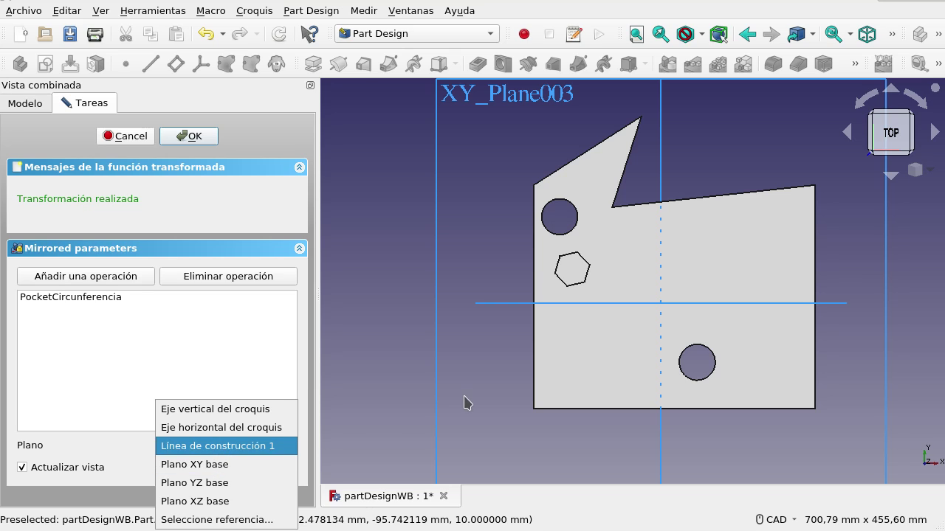
click(492, 443)
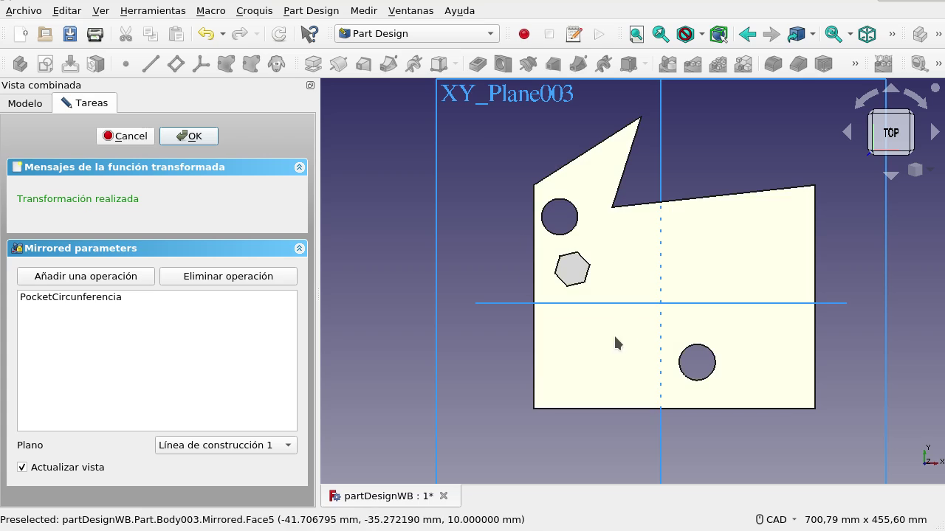
Step: Orbit the plate, then view it straight from above and re-zoom to fill the view
mouse_move(416, 202)
middle_down()
mouse_move(483, 196)
mouse_move(470, 199)
middle_up()
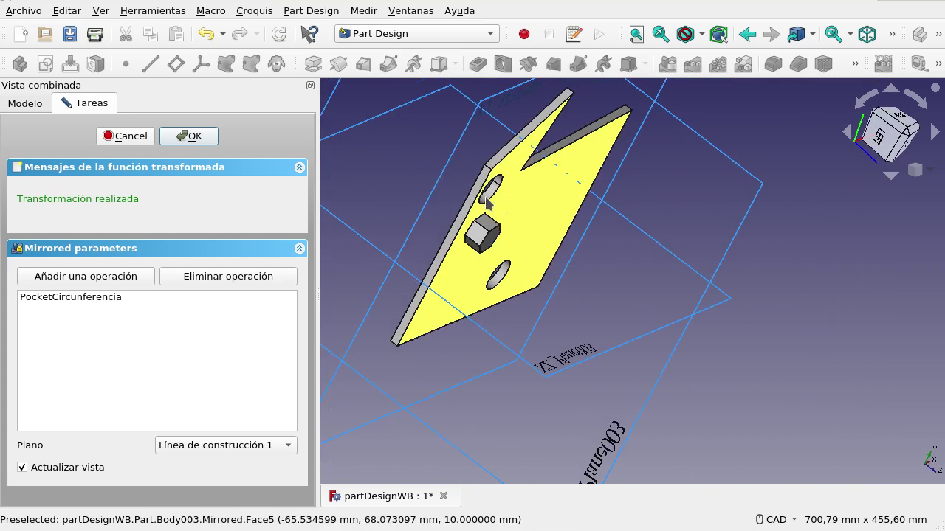
middle_drag(677, 270, 610, 271)
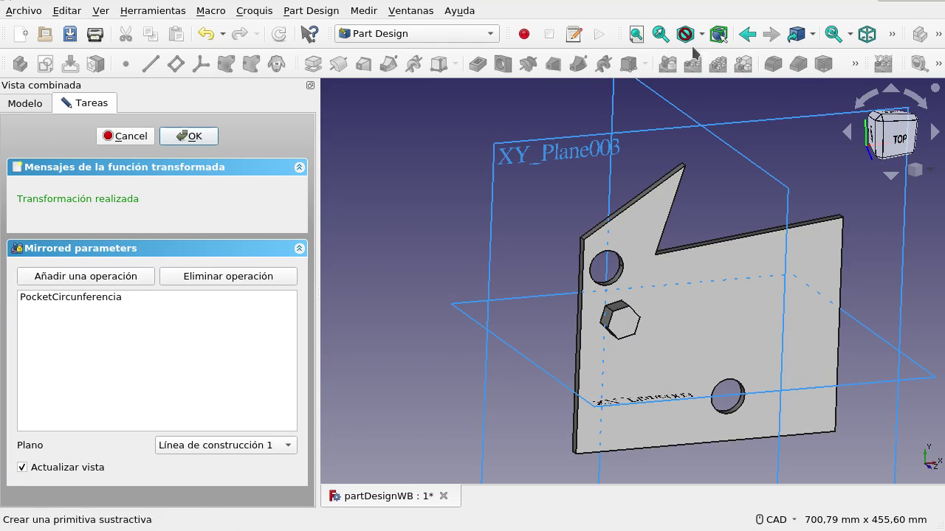
click(892, 35)
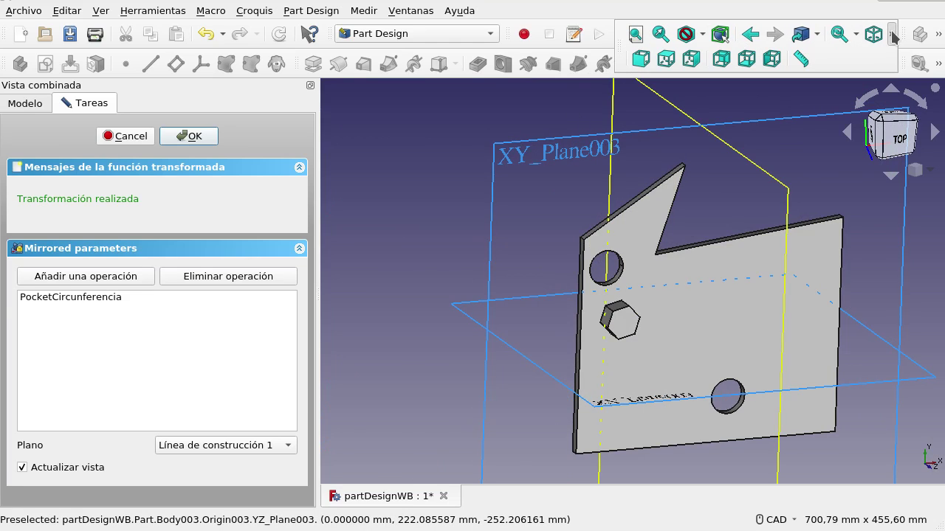
click(665, 59)
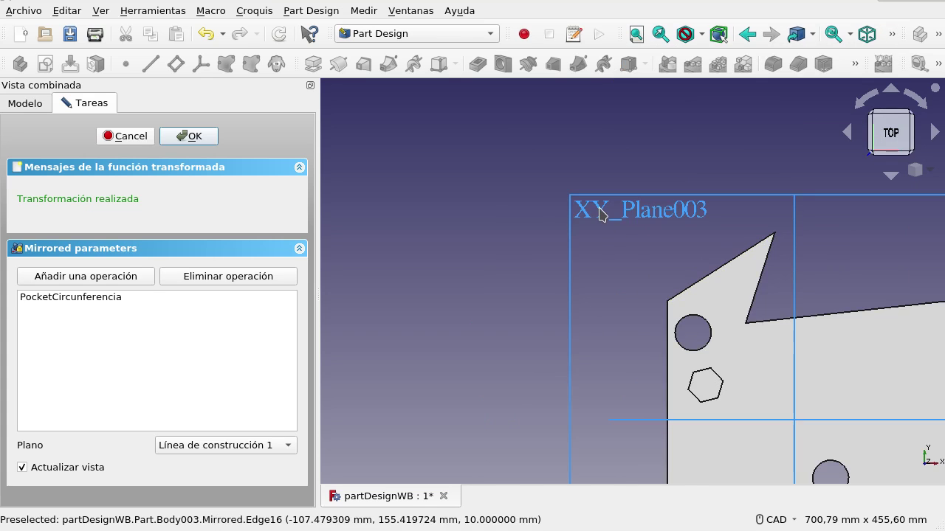
scroll(515, 266, down, 4)
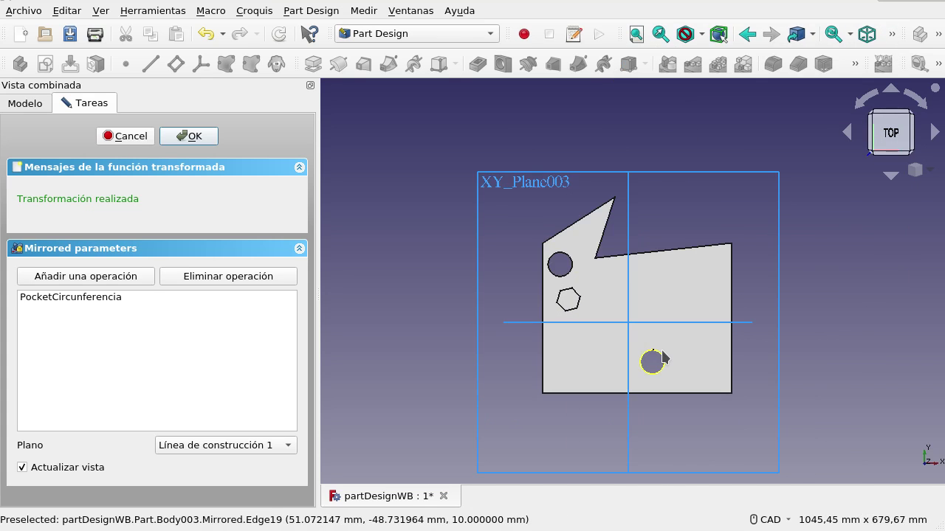
scroll(663, 353, up, 4)
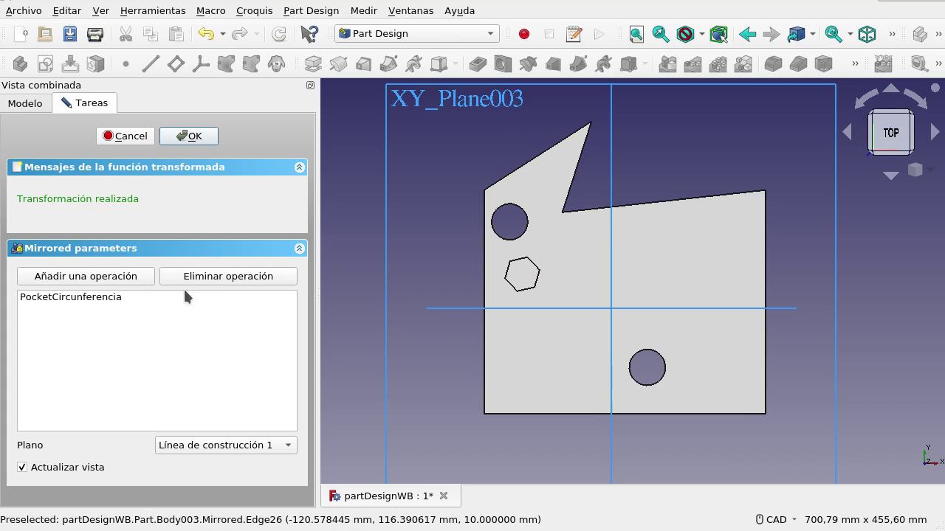
Step: Try Plano XY base and Plano YZ base as mirror plane, settling on Plano XZ base
click(243, 445)
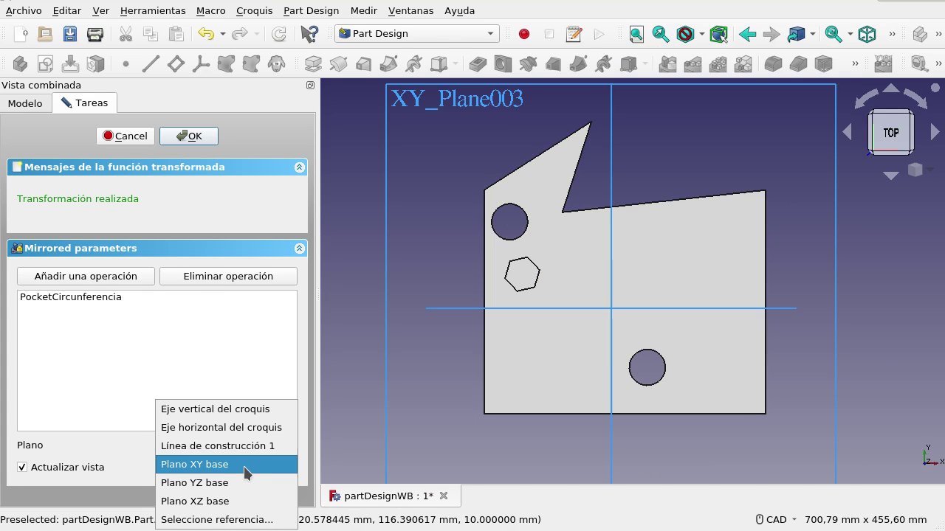
click(244, 467)
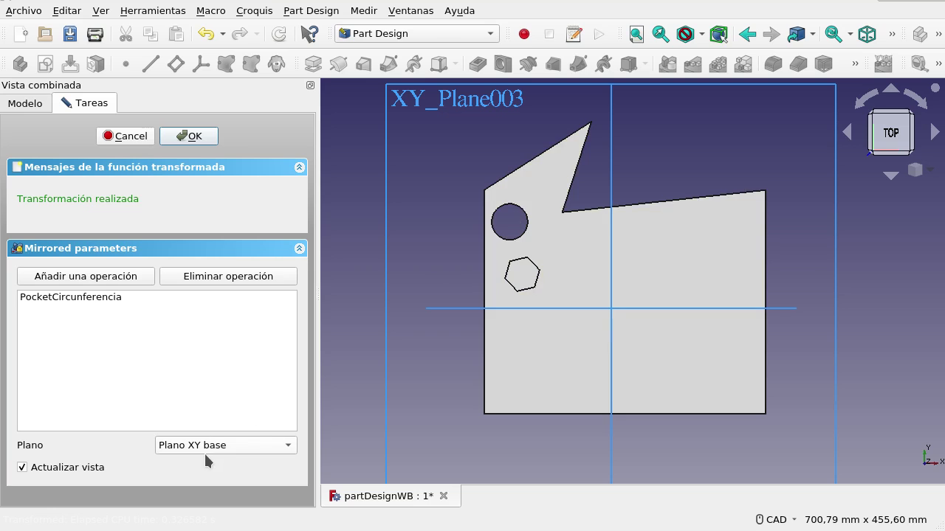
click(205, 446)
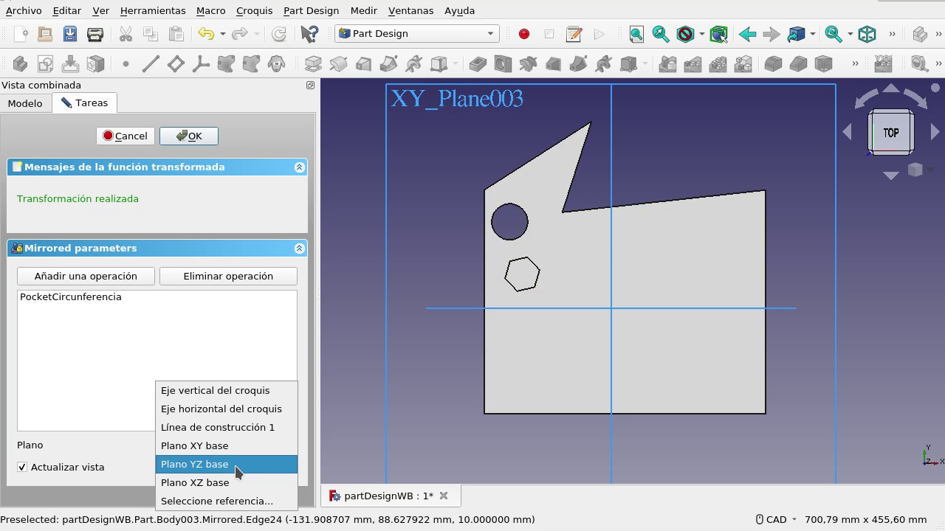
click(234, 466)
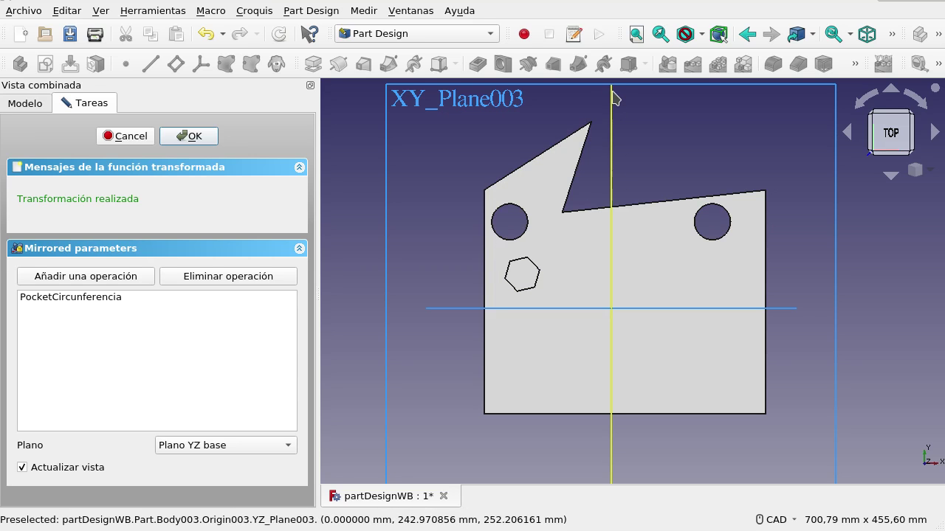
click(268, 448)
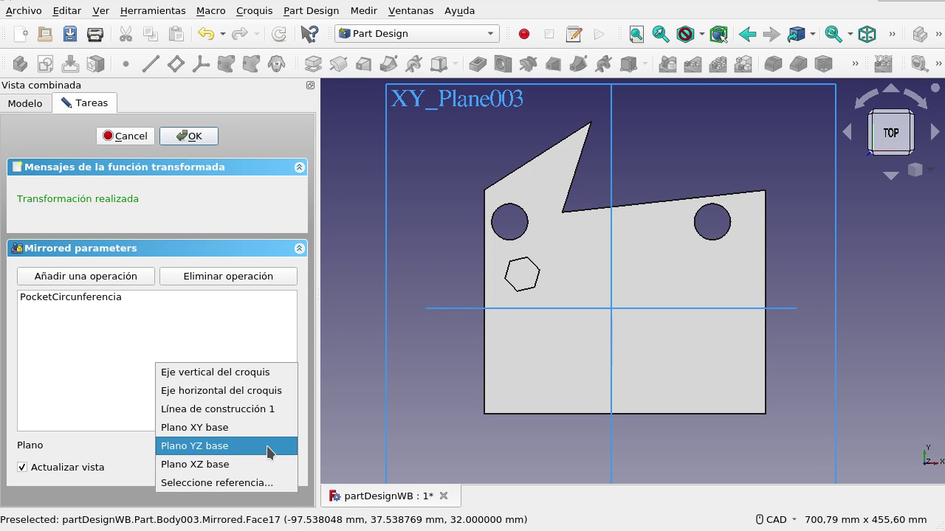
click(272, 465)
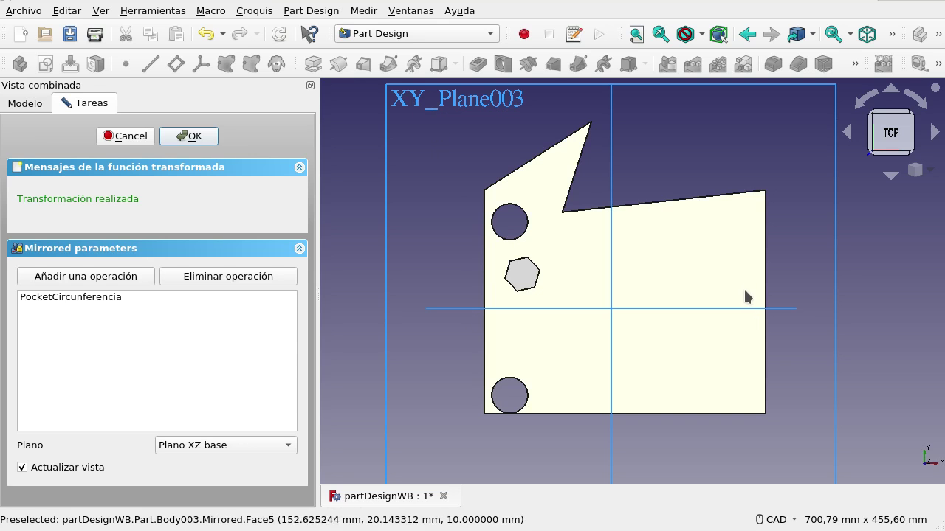
Step: Set the mirror plane to 'Seleccione referencia...' and orbit to expose the pad's side face
mouse_move(740, 165)
middle_down()
mouse_move(730, 181)
mouse_move(756, 133)
middle_up()
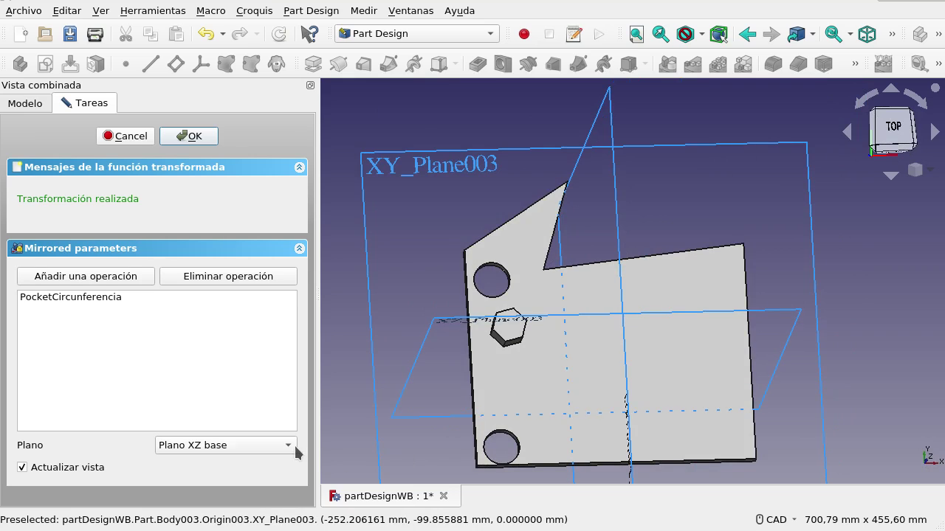
click(272, 448)
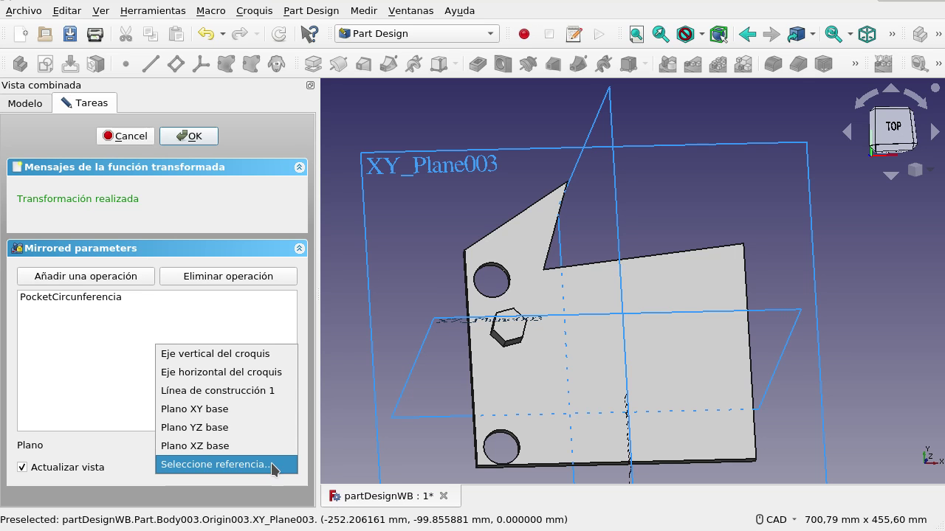
click(270, 463)
mouse_move(649, 341)
middle_down()
mouse_move(605, 337)
mouse_move(569, 359)
mouse_move(628, 353)
mouse_move(675, 303)
mouse_move(681, 274)
mouse_move(613, 263)
mouse_move(569, 274)
mouse_move(576, 293)
middle_up()
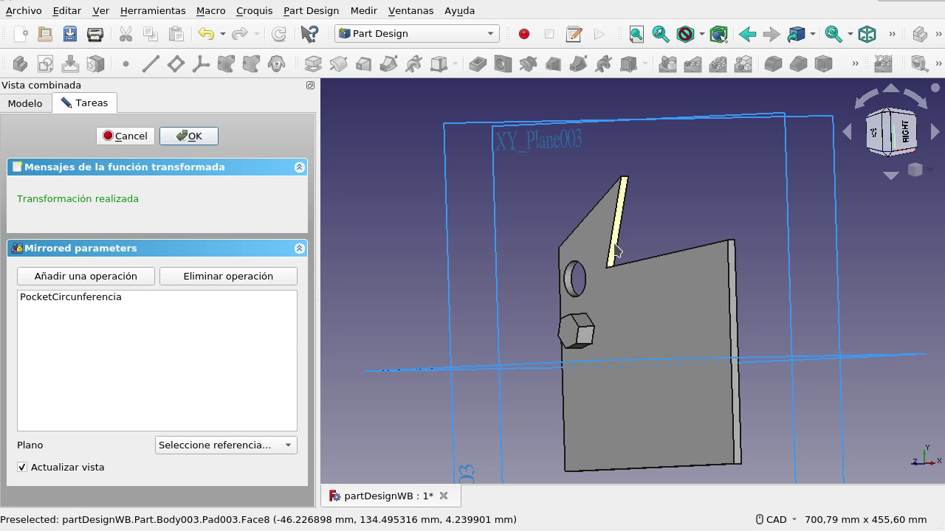
Step: Pick the pad's side face Face8 as the mirror plane, then return to the top view
click(615, 251)
mouse_move(527, 261)
middle_down()
mouse_move(531, 238)
mouse_move(633, 247)
middle_up()
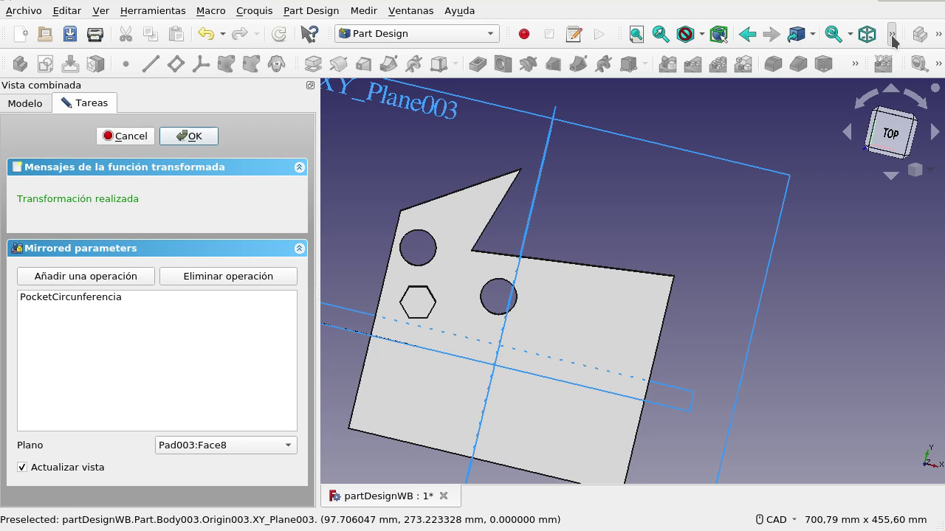
click(891, 35)
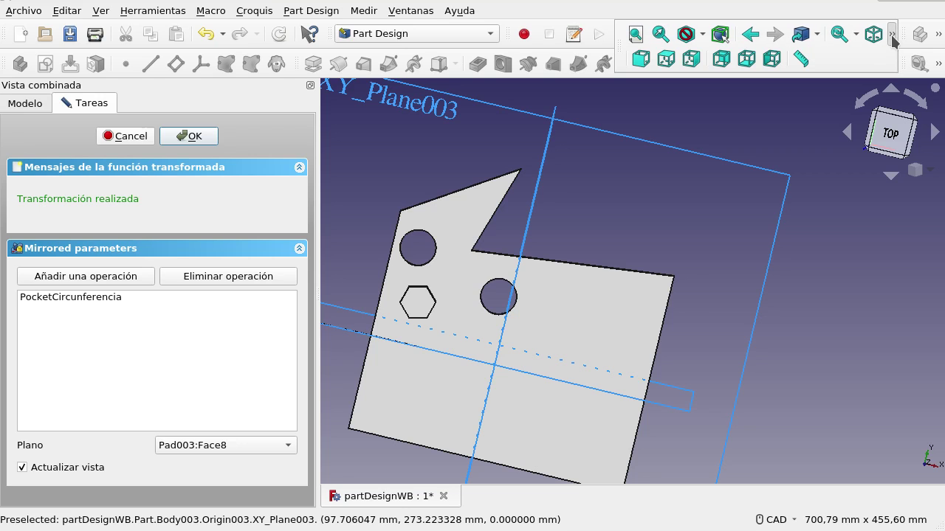
click(665, 59)
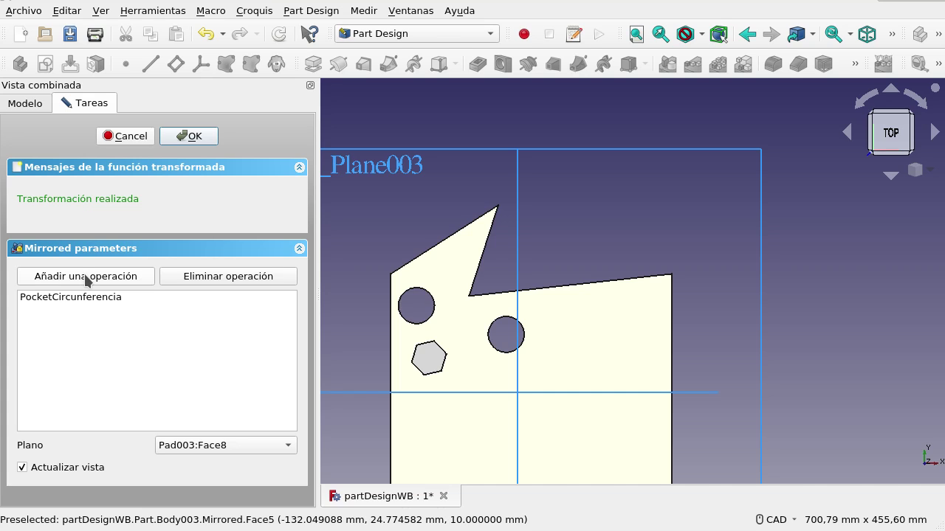
Step: Add PadHexágono to the Mirrored feature and orbit to inspect the second hexagon pad
click(85, 278)
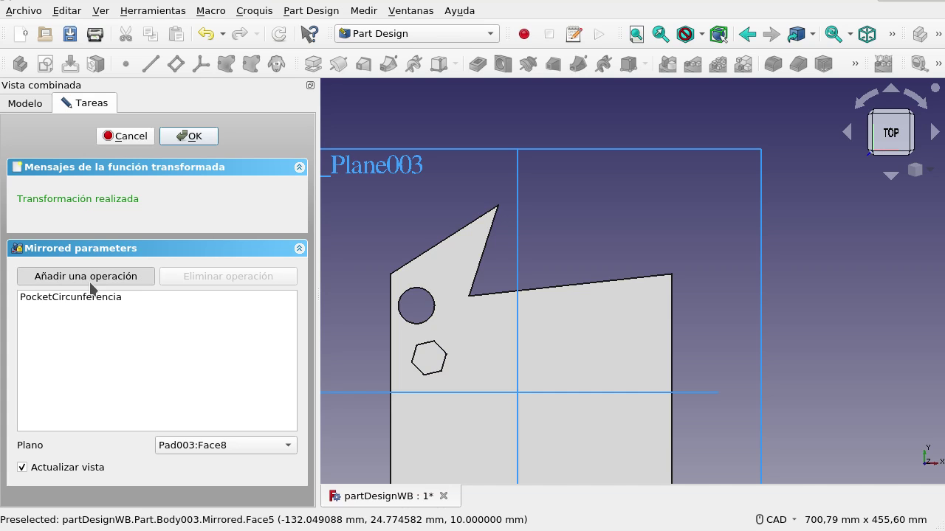
click(430, 367)
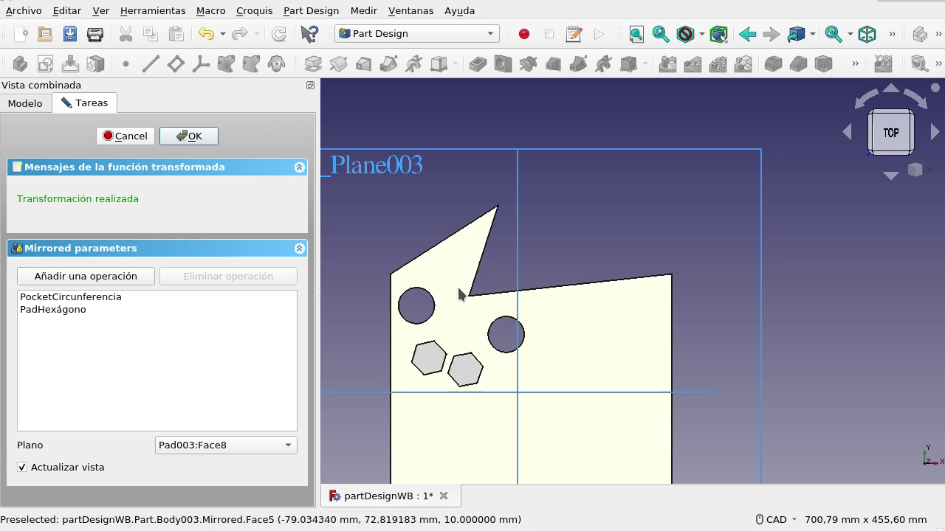
middle_drag(539, 346, 502, 307)
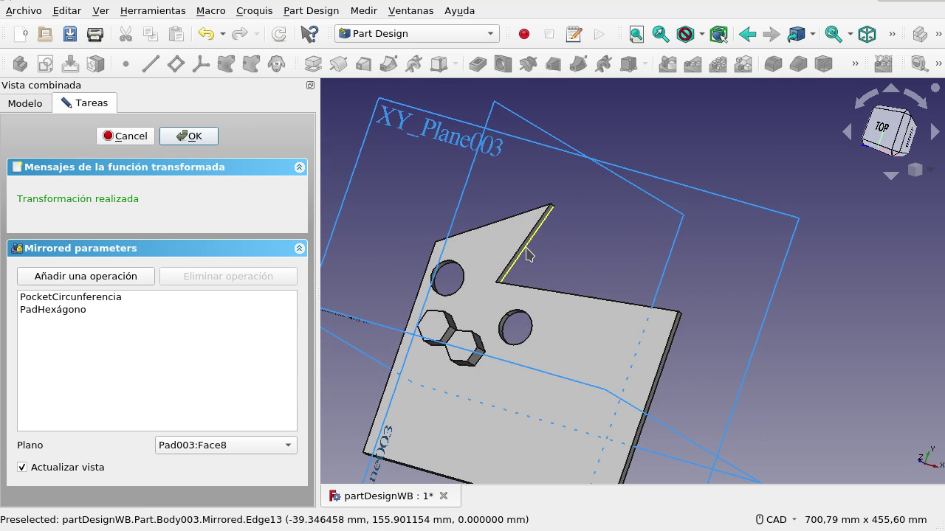
middle_drag(526, 253, 476, 420)
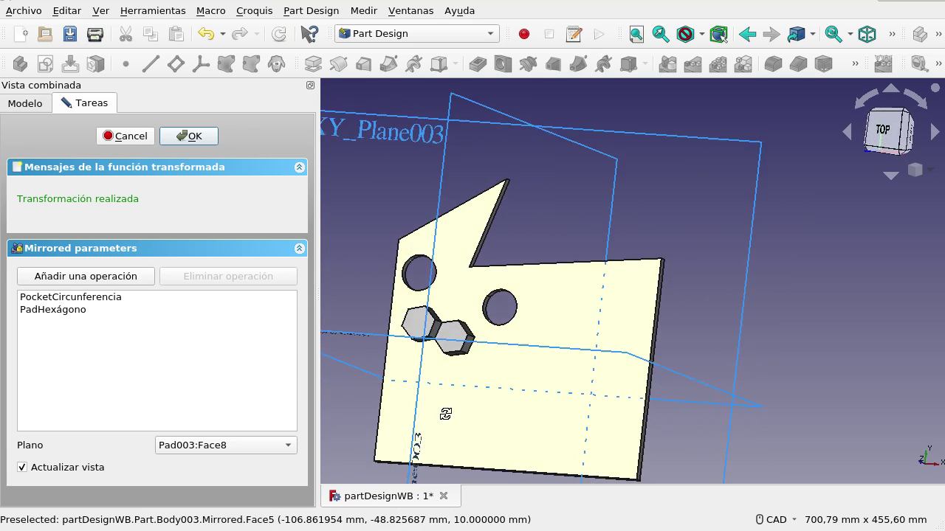
middle_drag(569, 253, 618, 268)
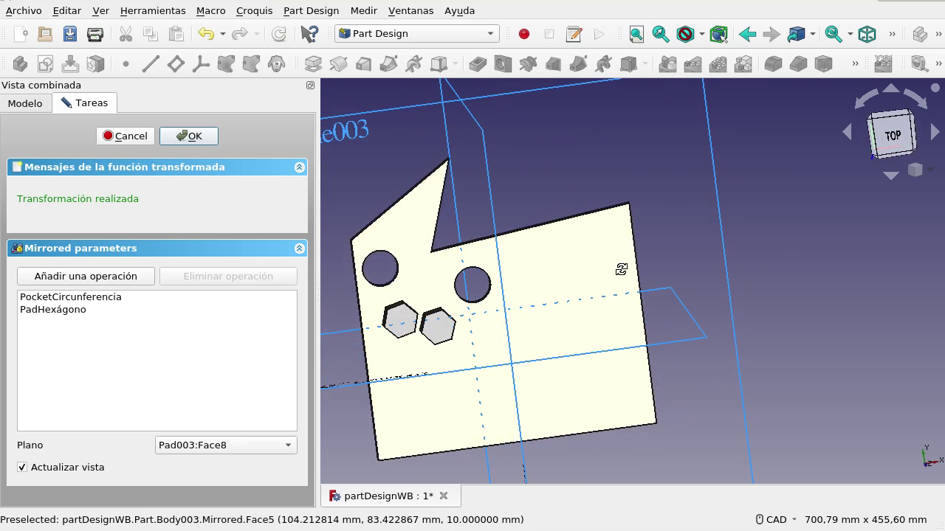